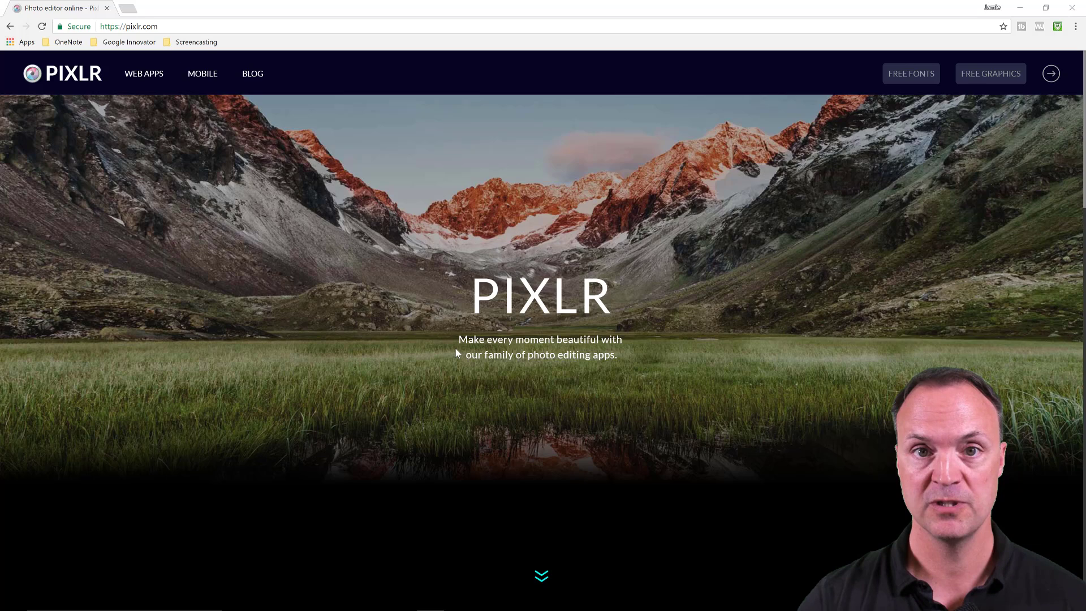
# Step: Launch the Pixlr Editor web app and open the 'keegan frog' photo from the desktop
pyautogui.scroll(-5, 459, 346)
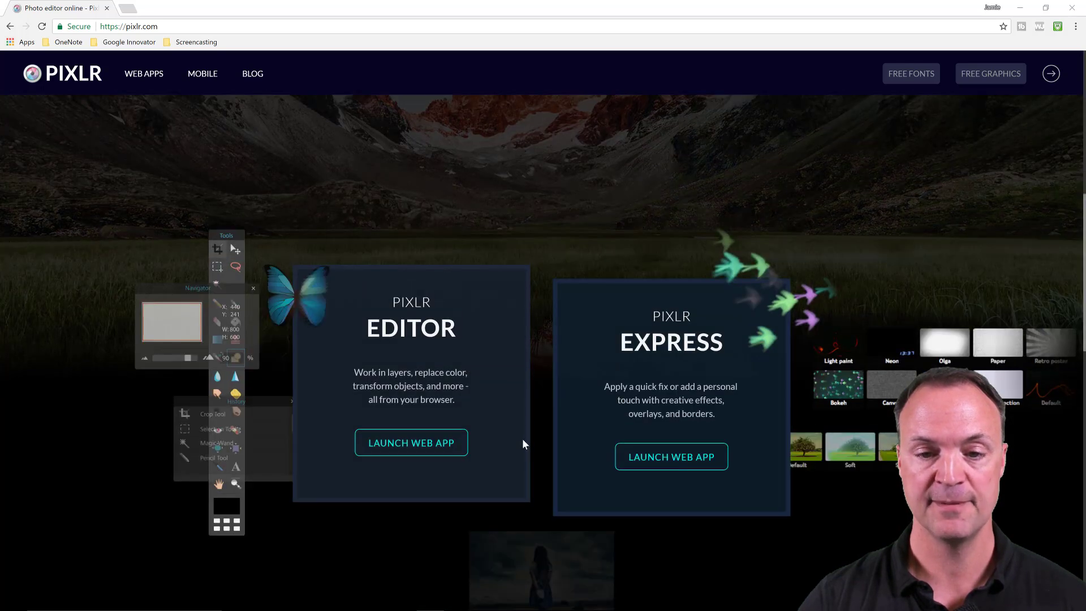
pyautogui.scroll(-2, 528, 425)
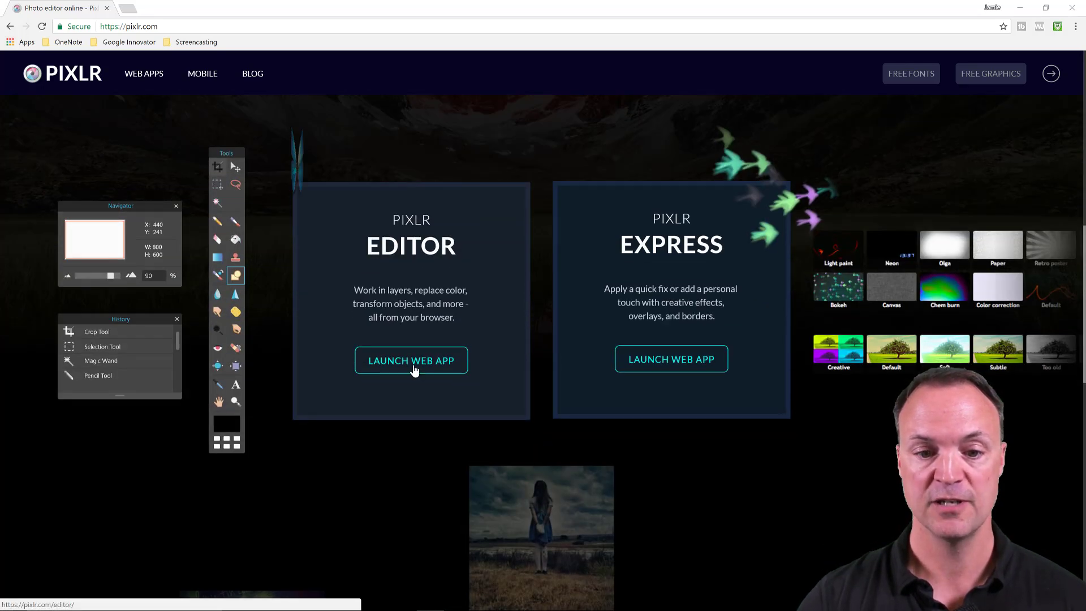
pyautogui.click(414, 369)
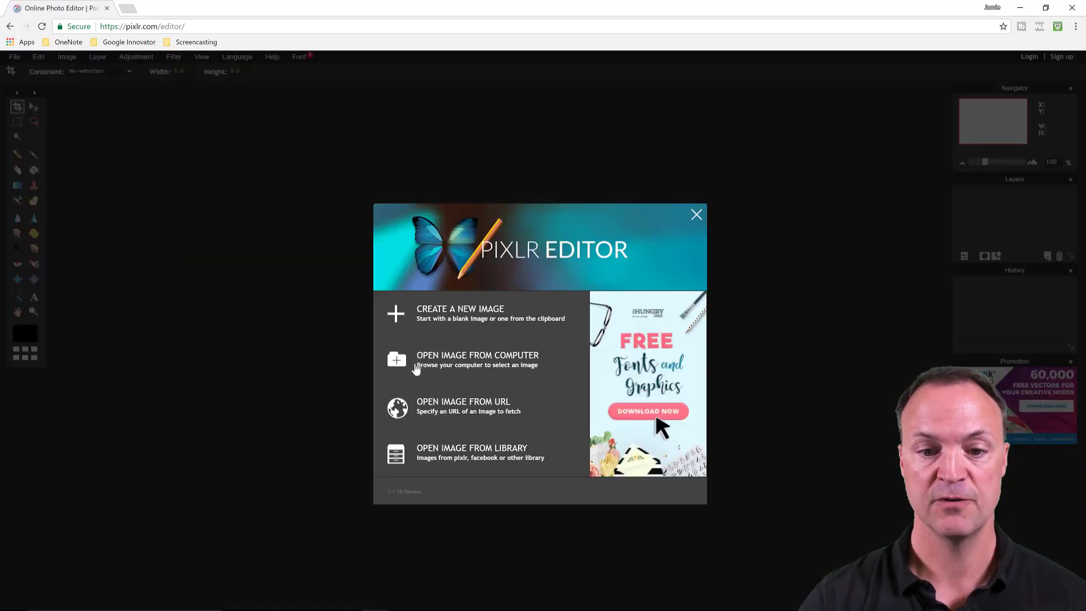
pyautogui.click(416, 368)
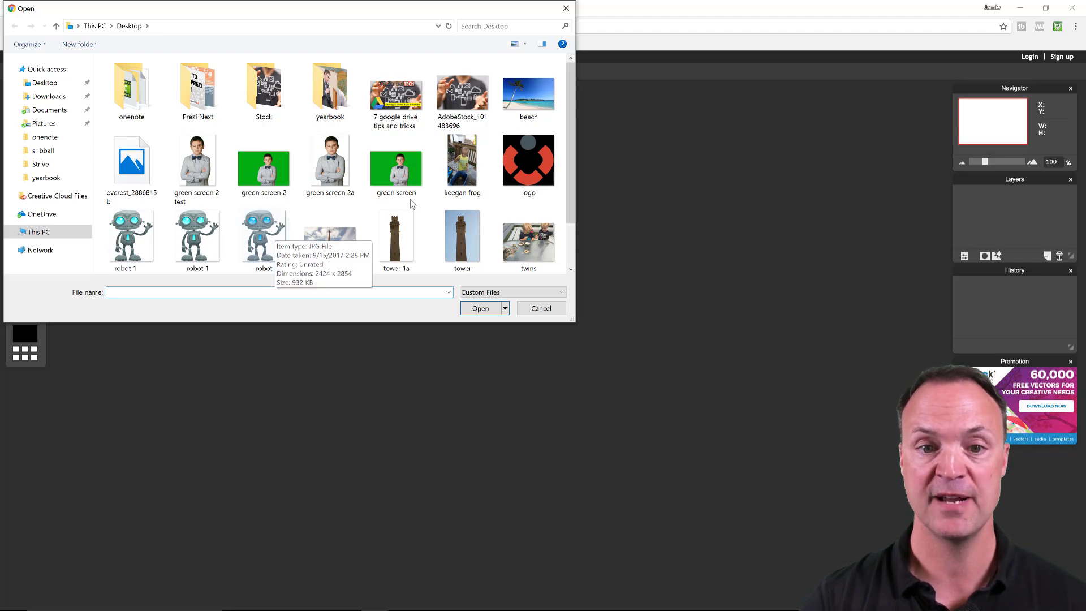
pyautogui.click(468, 166)
pyautogui.press('Return')
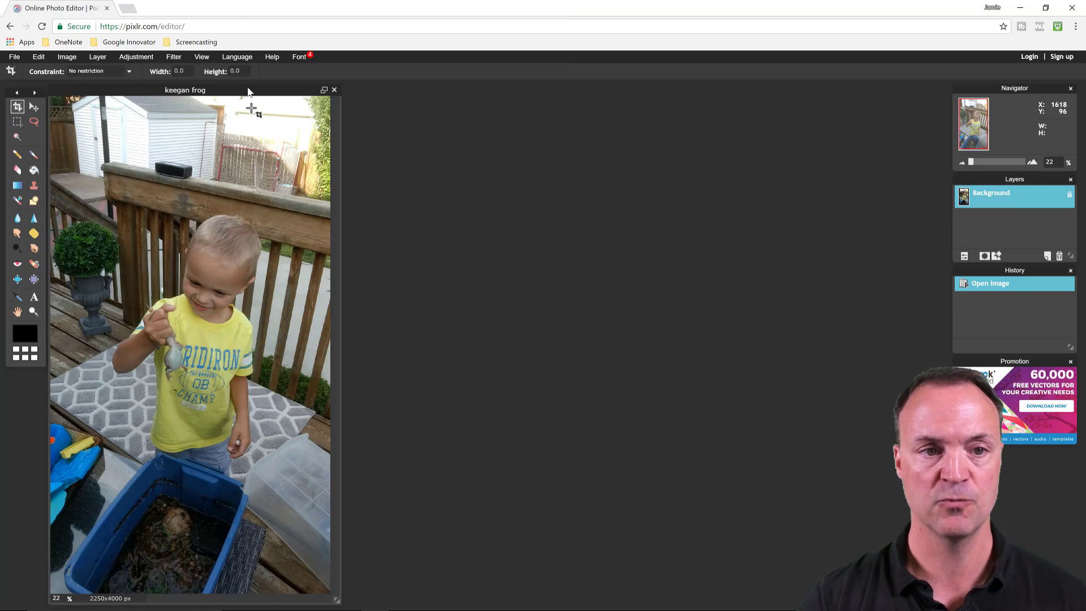
# Step: Maximize the keegan frog photo's window and zoom in on the boy's head
pyautogui.moveTo(246, 92); pyautogui.dragTo(542, 80)
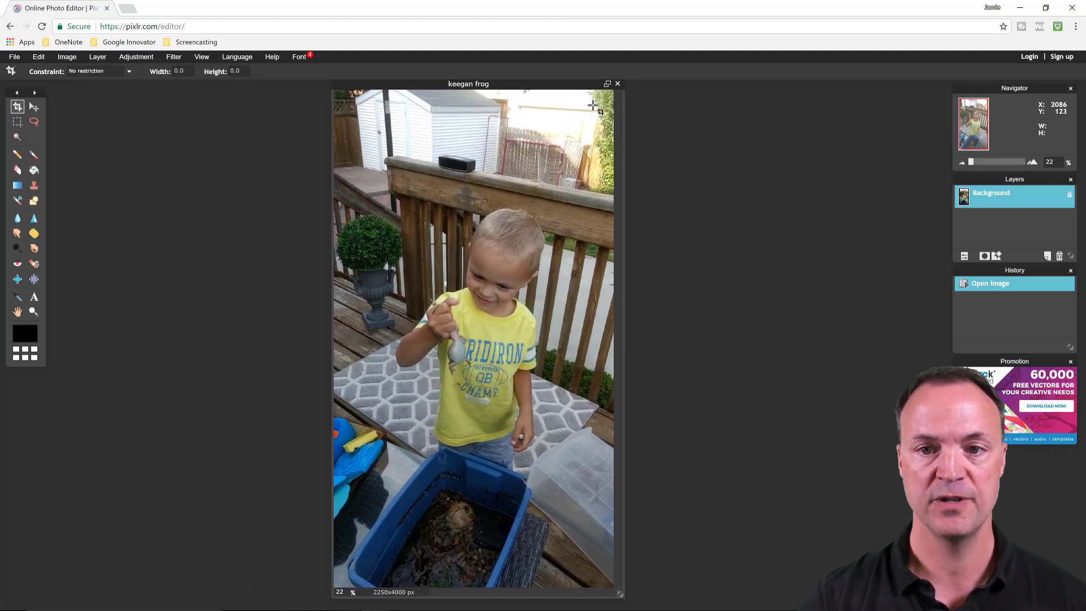
pyautogui.click(607, 85)
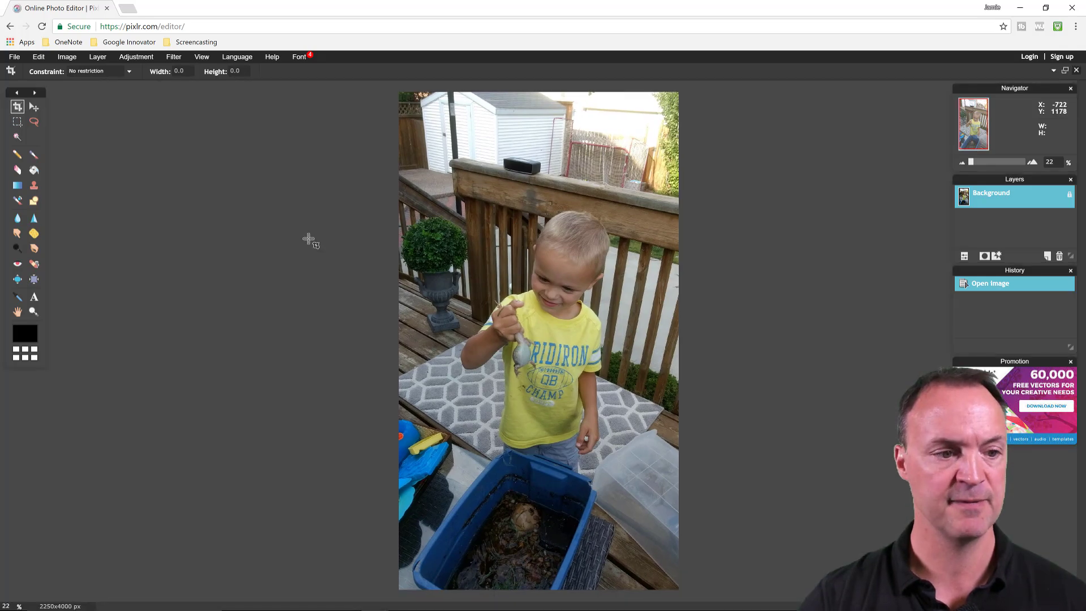
pyautogui.click(34, 311)
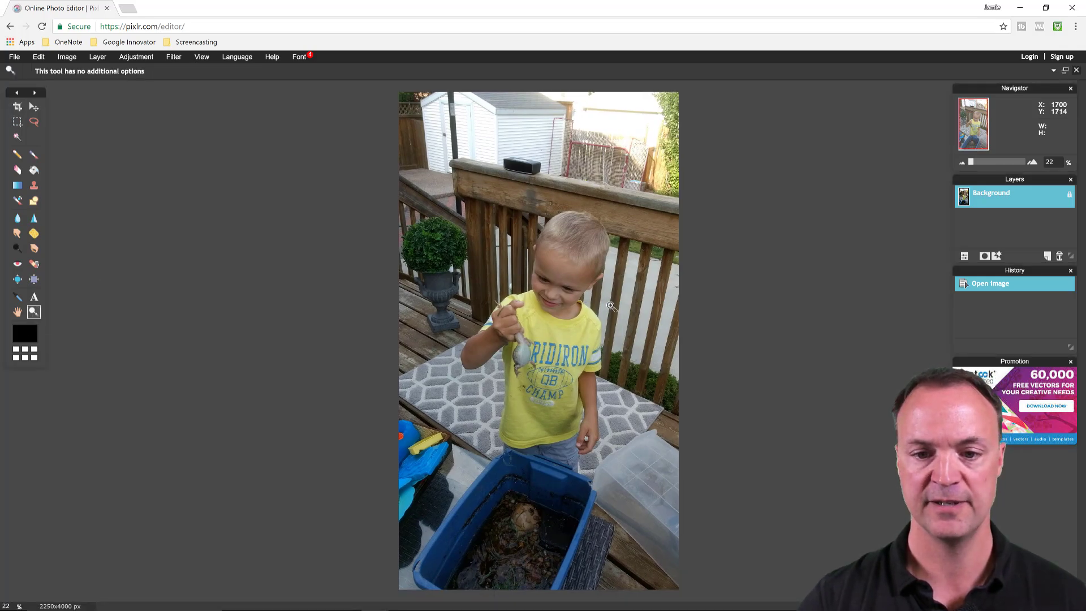
pyautogui.click(593, 292)
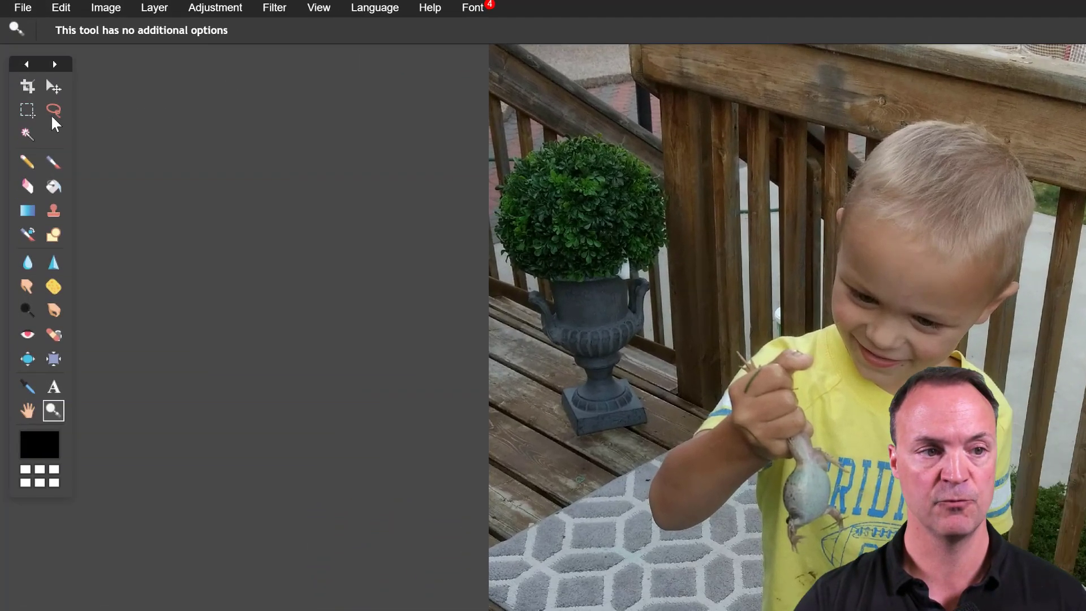
# Step: Lasso-trace around the boy's hair, face and chin, then add the missed left edge
pyautogui.click(54, 110)
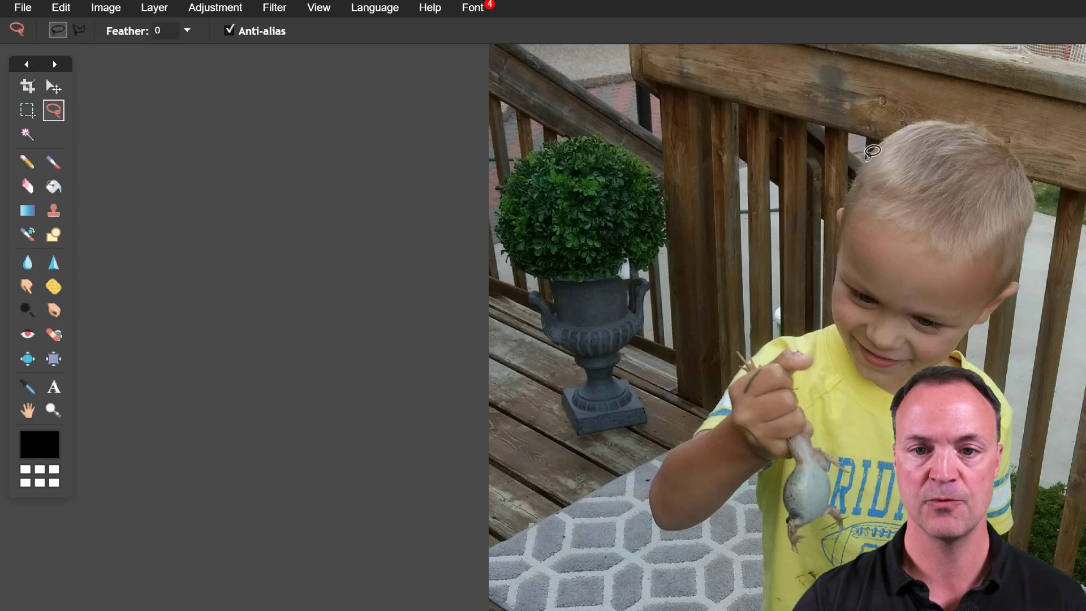
pyautogui.moveTo(867, 161)
pyautogui.mouseDown()
pyautogui.moveTo(926, 122)
pyautogui.moveTo(999, 130)
pyautogui.mouseUp()
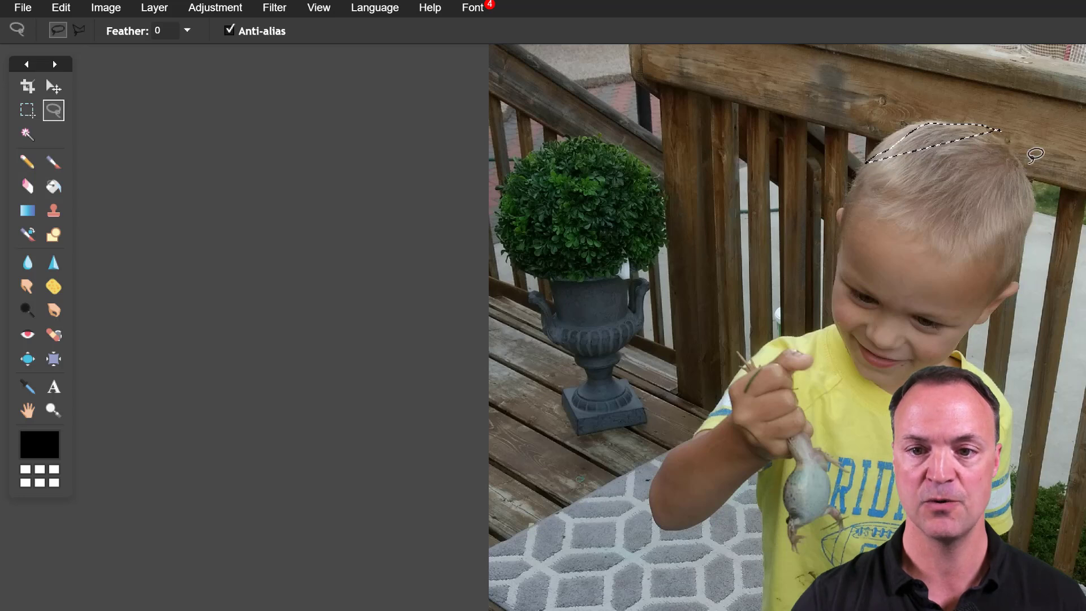
pyautogui.click(1033, 159)
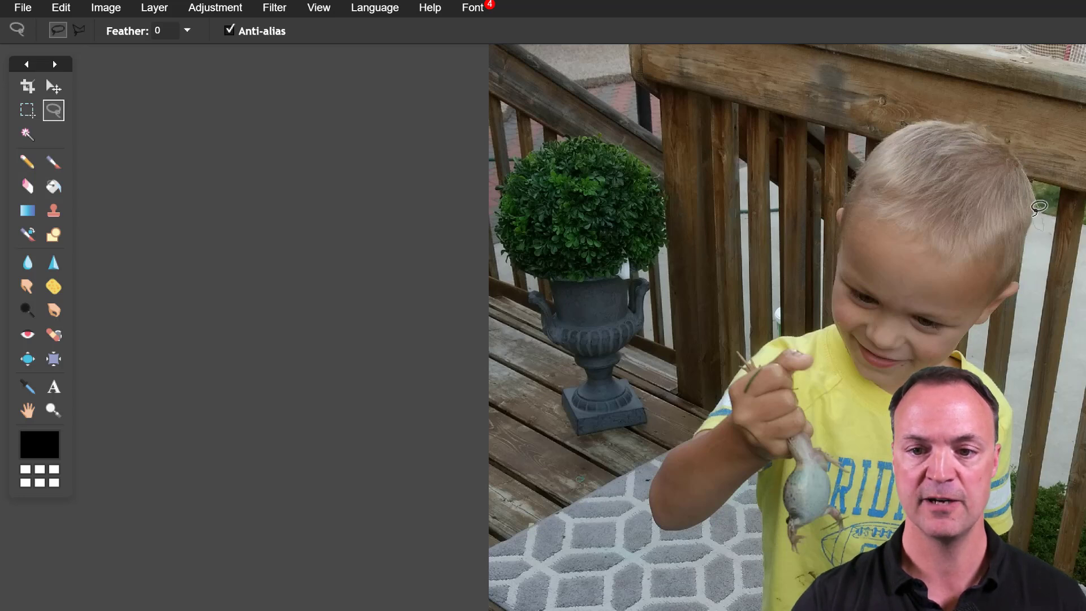
pyautogui.moveTo(1039, 207)
pyautogui.mouseDown()
pyautogui.moveTo(1022, 279)
pyautogui.moveTo(974, 321)
pyautogui.mouseUp()
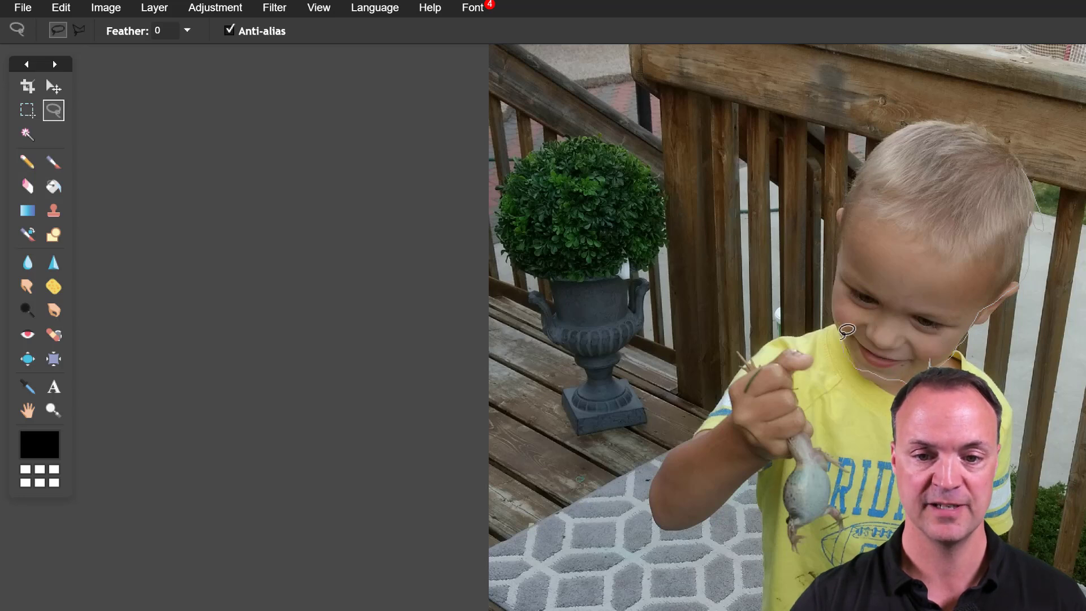
pyautogui.moveTo(846, 331)
pyautogui.mouseDown()
pyautogui.moveTo(836, 294)
pyautogui.moveTo(851, 164)
pyautogui.moveTo(878, 137)
pyautogui.mouseUp()
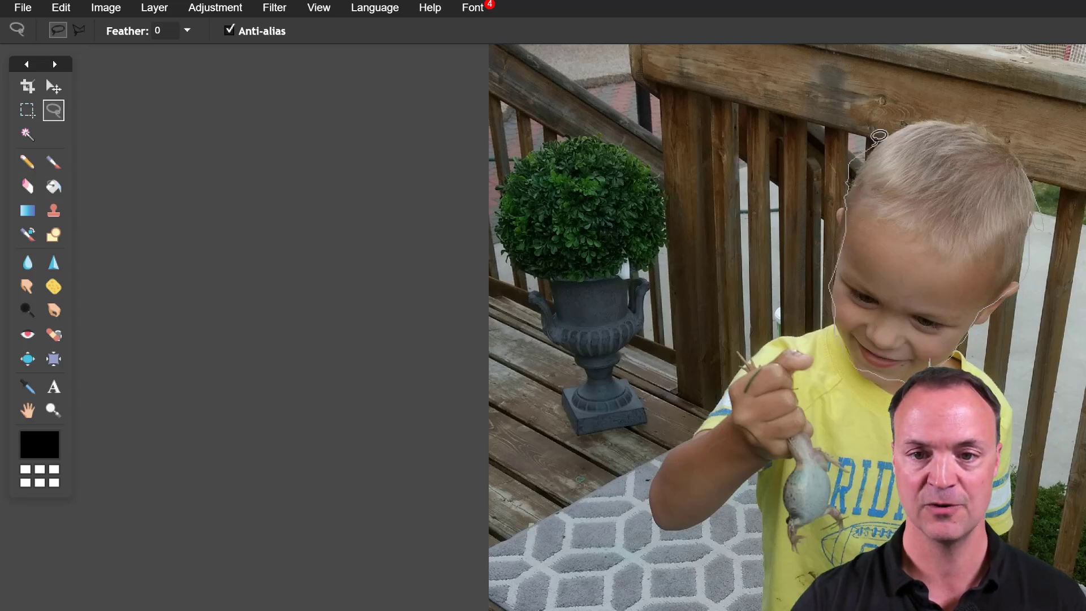
pyautogui.moveTo(960, 118)
pyautogui.mouseDown()
pyautogui.moveTo(1011, 142)
pyautogui.moveTo(1035, 170)
pyautogui.mouseUp()
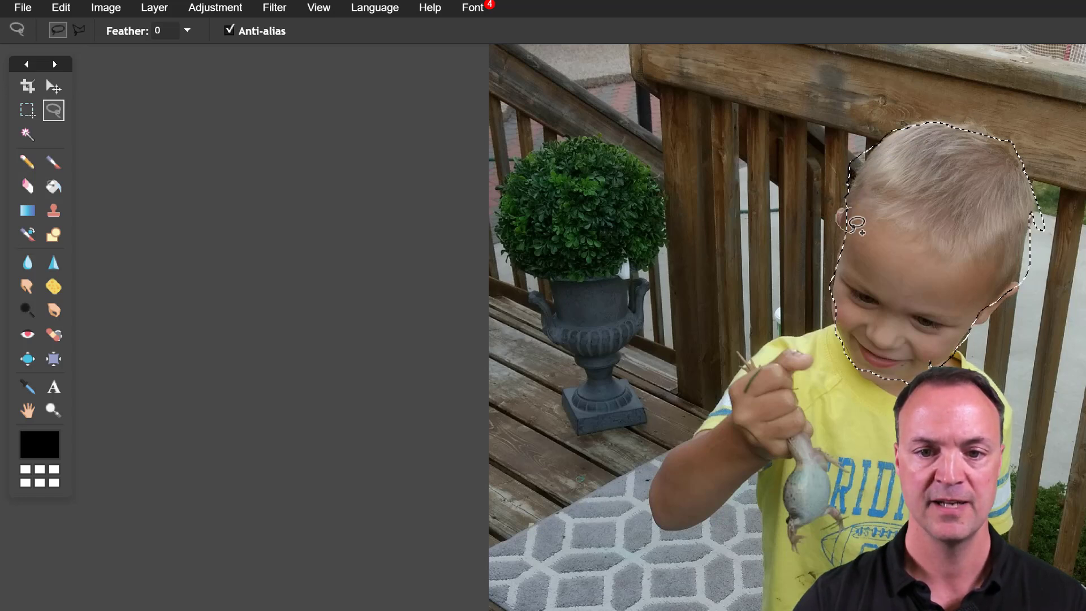
pyautogui.moveTo(854, 198); pyautogui.dragTo(852, 201)
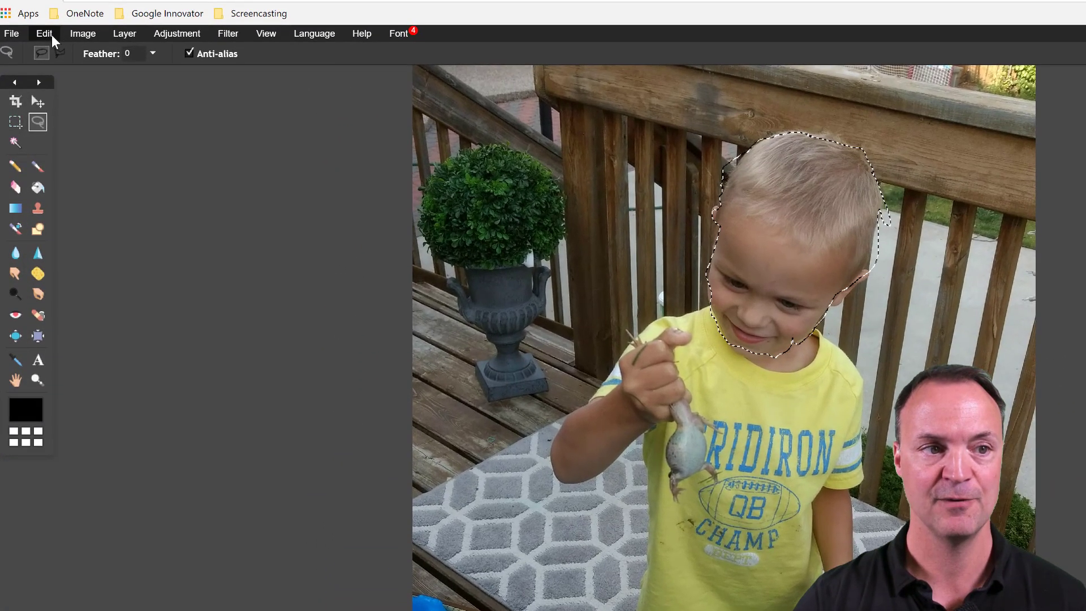
pyautogui.click(45, 35)
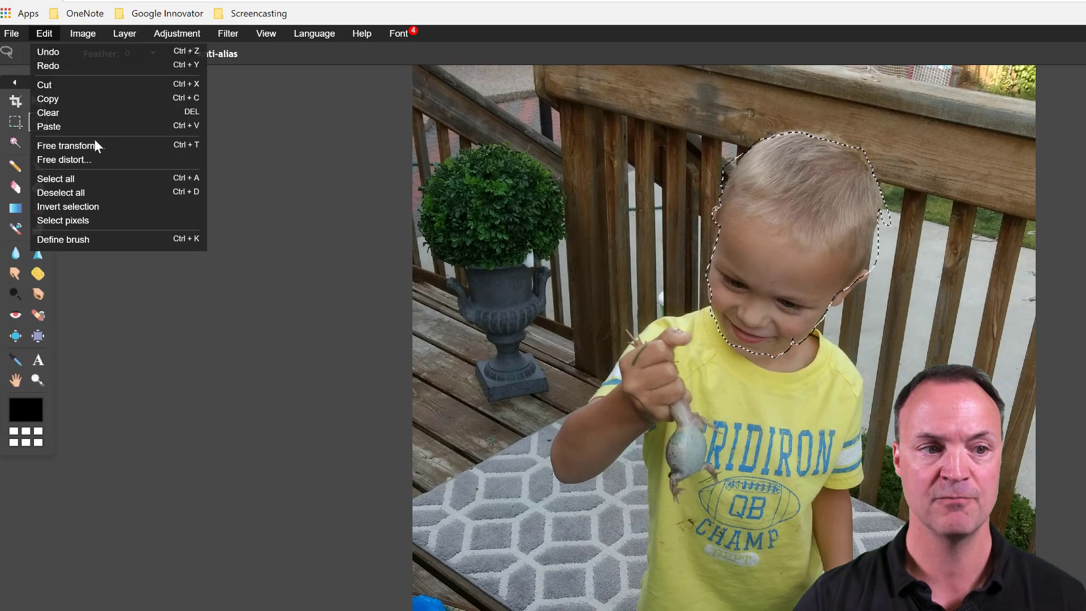
pyautogui.click(107, 207)
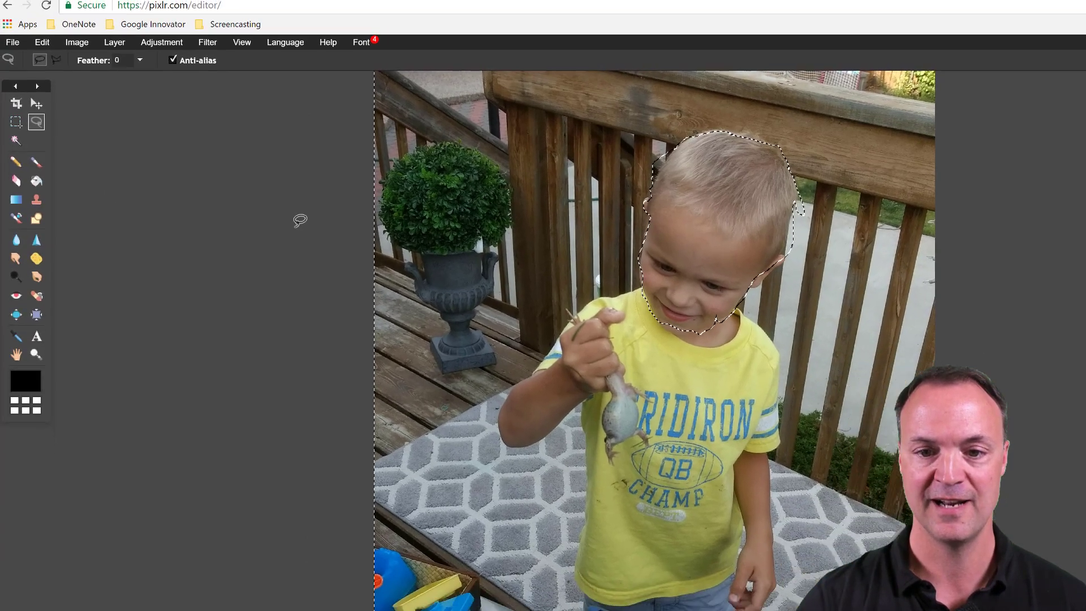
pyautogui.press('Delete')
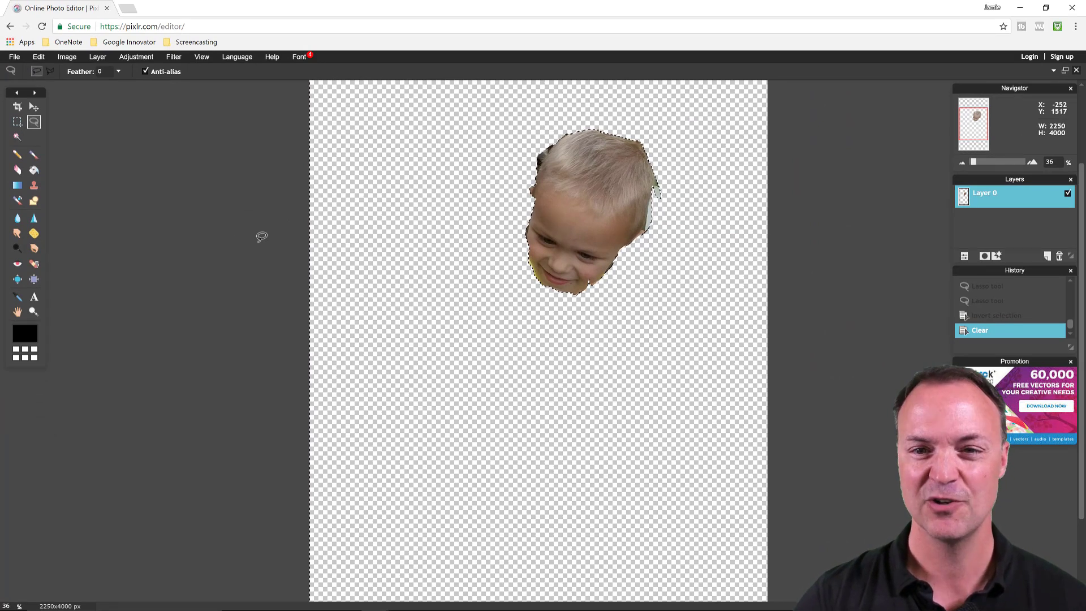
# Step: Step back through the History panel to the Open Image state, restoring the original photo
pyautogui.click(39, 58)
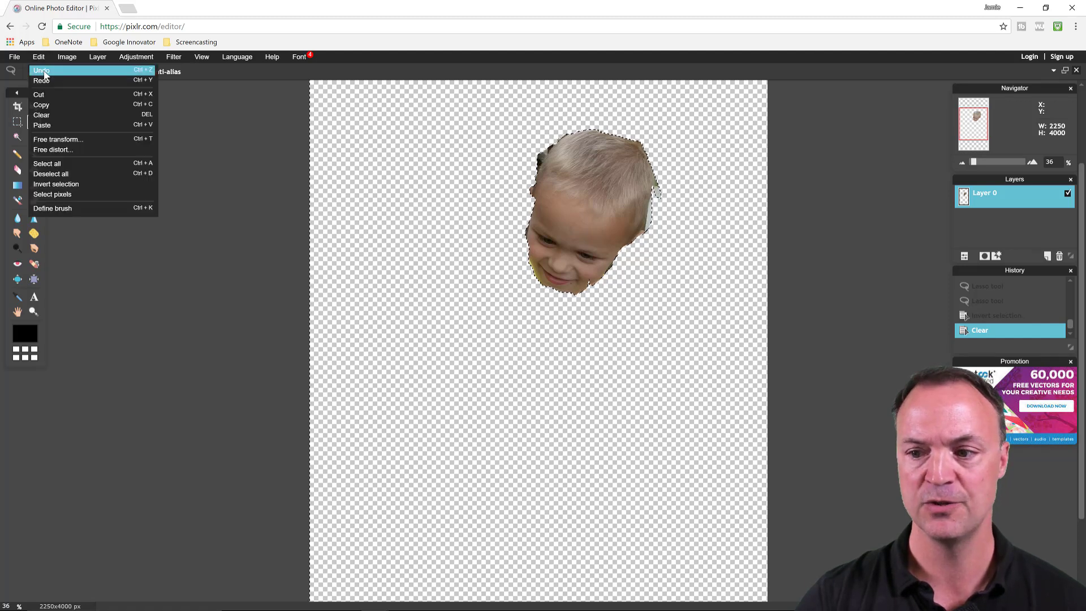
pyautogui.click(995, 316)
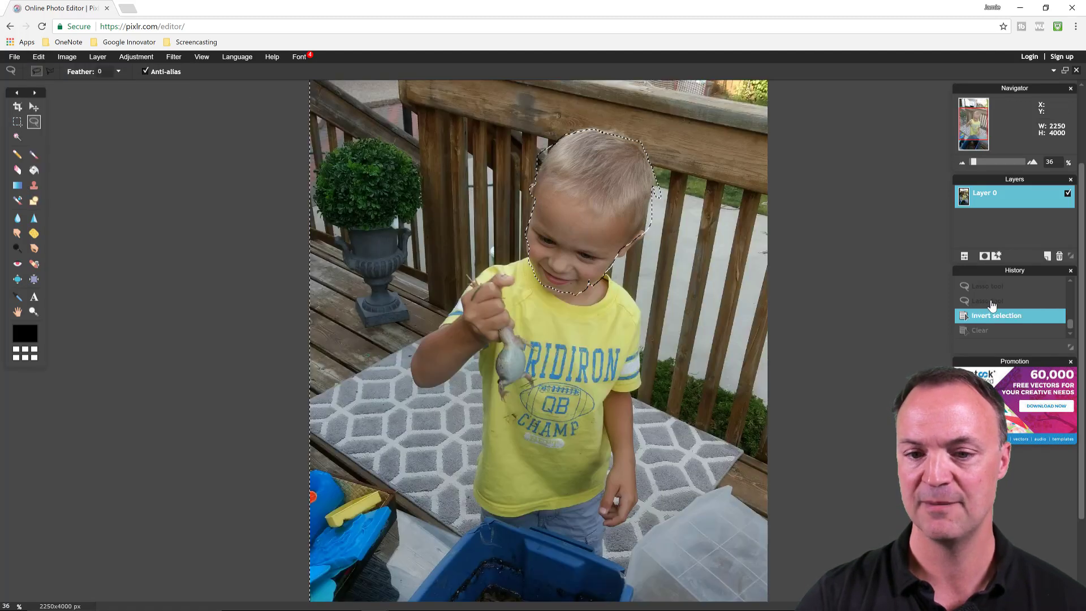
pyautogui.click(991, 299)
pyautogui.click(991, 294)
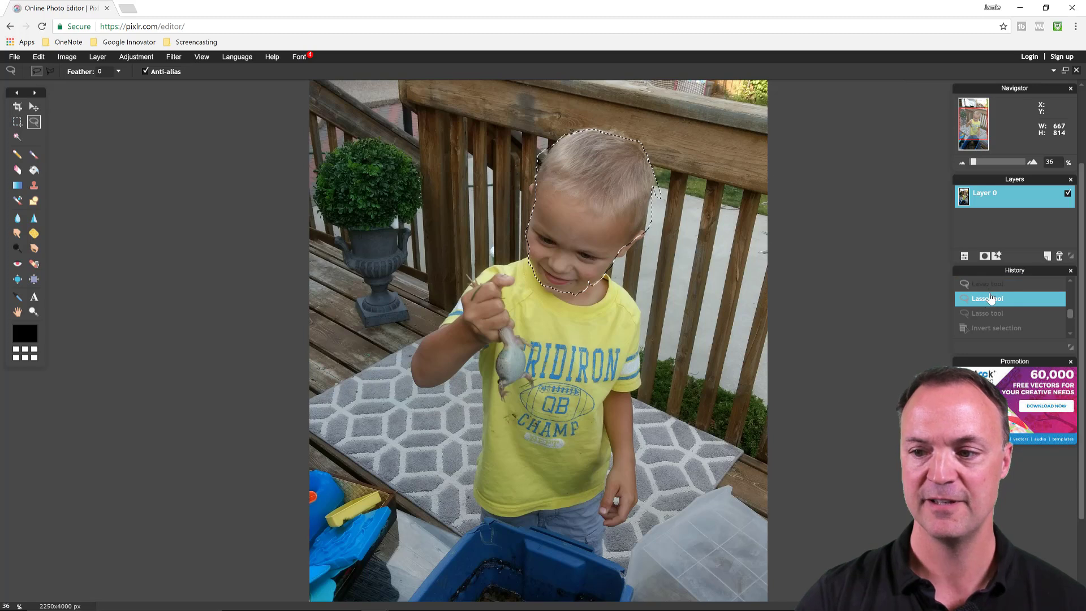
pyautogui.click(998, 290)
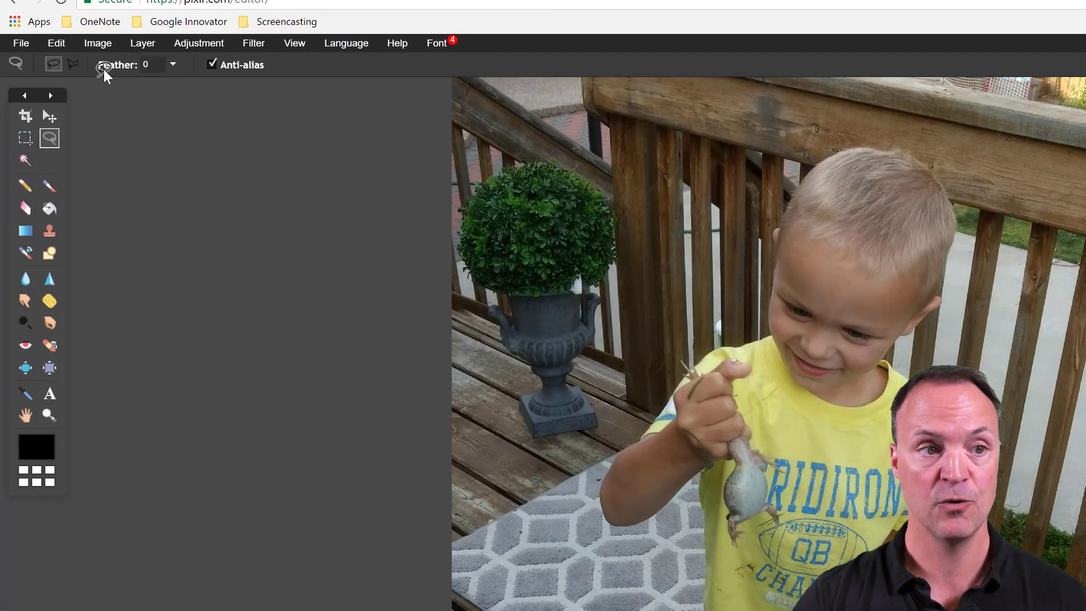
# Step: Trace a polygonal lasso outline around the boy's hair, cheek and chin, closing it
pyautogui.click(74, 66)
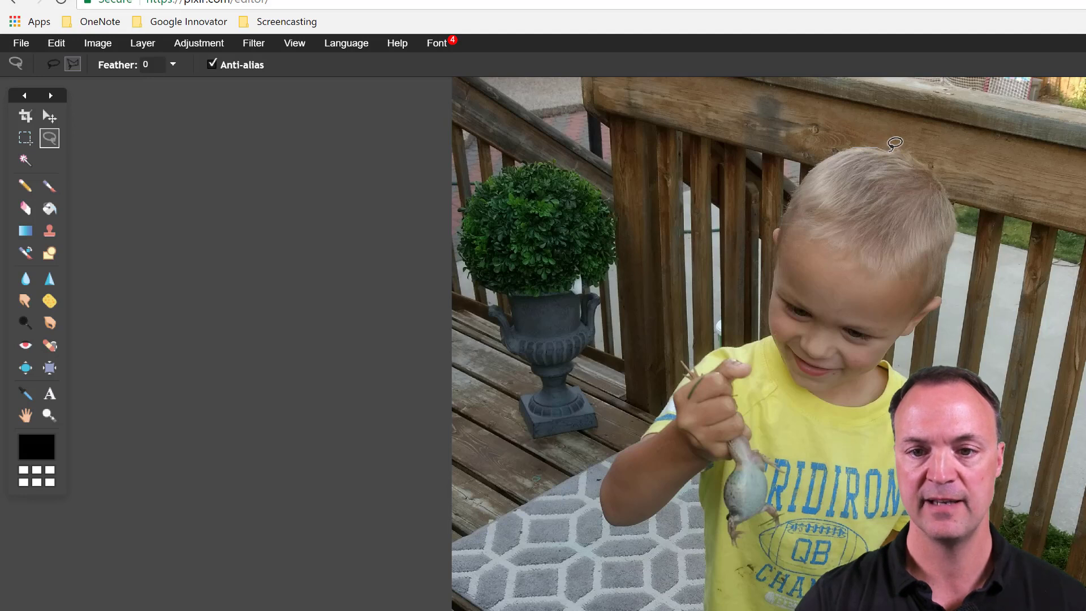
pyautogui.moveTo(892, 138)
pyautogui.mouseDown()
pyautogui.moveTo(925, 157)
pyautogui.moveTo(918, 165)
pyautogui.moveTo(957, 214)
pyautogui.moveTo(952, 295)
pyautogui.mouseUp()
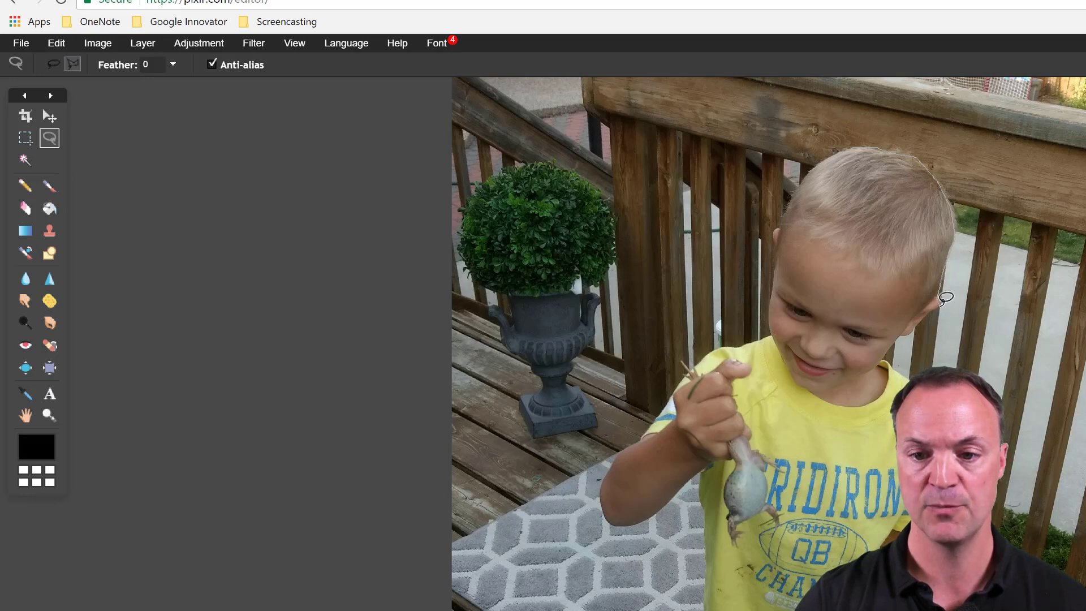
pyautogui.moveTo(946, 297)
pyautogui.mouseDown()
pyautogui.moveTo(897, 335)
pyautogui.moveTo(911, 333)
pyautogui.moveTo(899, 331)
pyautogui.moveTo(873, 368)
pyautogui.moveTo(834, 386)
pyautogui.moveTo(834, 377)
pyautogui.moveTo(804, 381)
pyautogui.moveTo(799, 393)
pyautogui.moveTo(766, 310)
pyautogui.moveTo(770, 256)
pyautogui.moveTo(788, 247)
pyautogui.moveTo(775, 242)
pyautogui.moveTo(775, 213)
pyautogui.moveTo(796, 208)
pyautogui.moveTo(818, 163)
pyautogui.mouseUp()
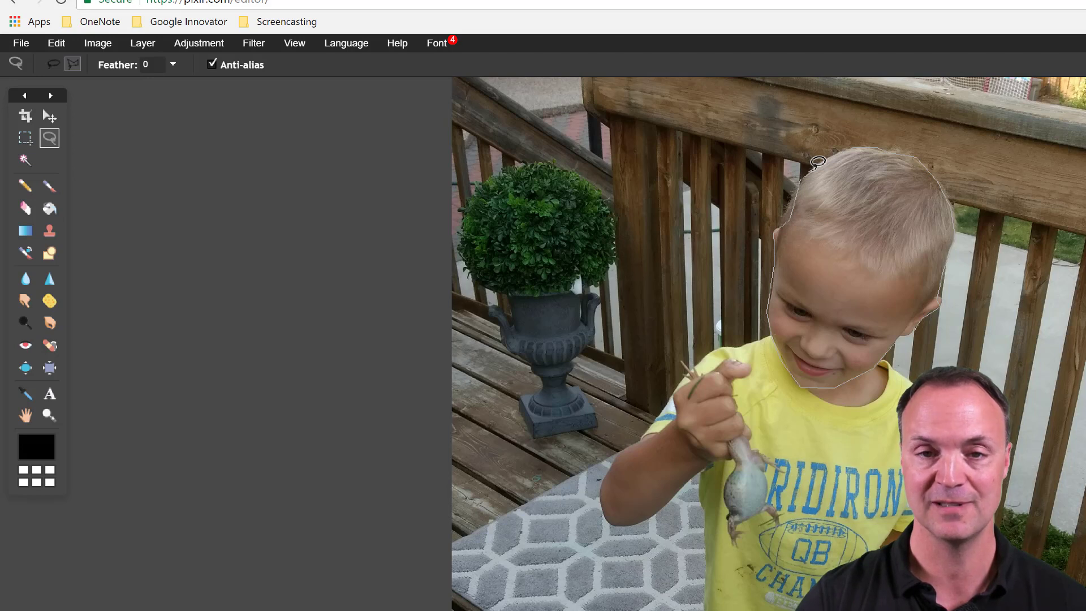
pyautogui.moveTo(818, 163); pyautogui.dragTo(818, 162)
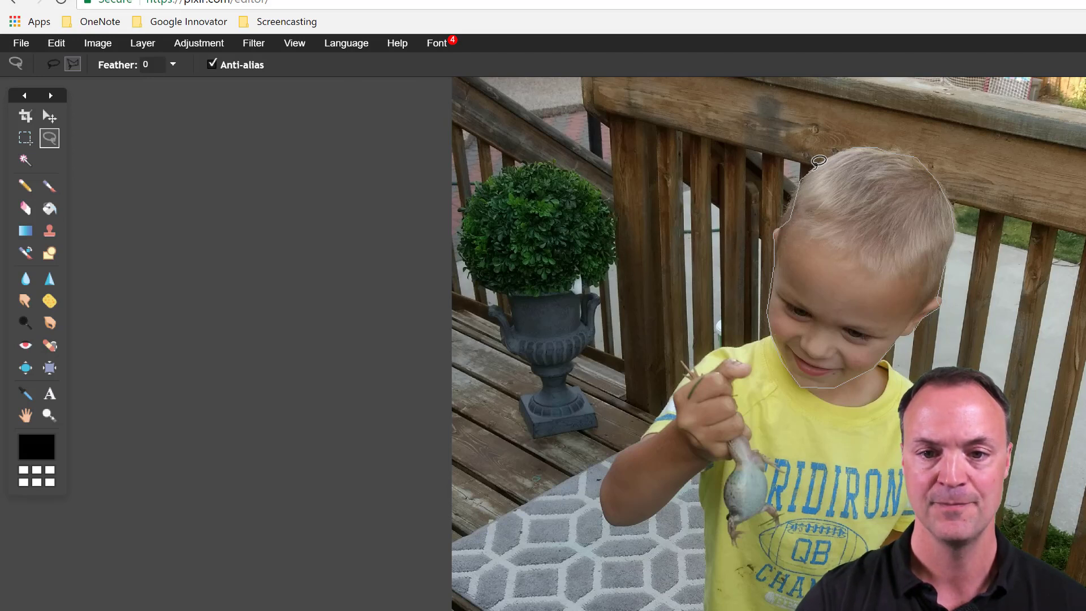
pyautogui.moveTo(818, 163); pyautogui.dragTo(818, 162)
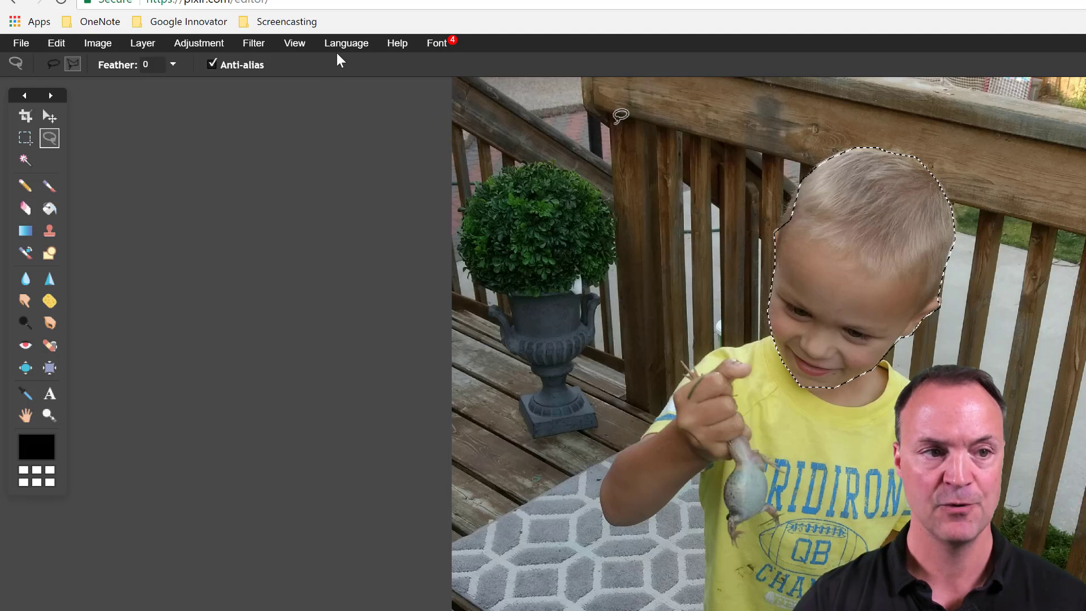
# Step: Add the missed top-left hair area to the head selection with a freehand lasso stroke
pyautogui.click(54, 66)
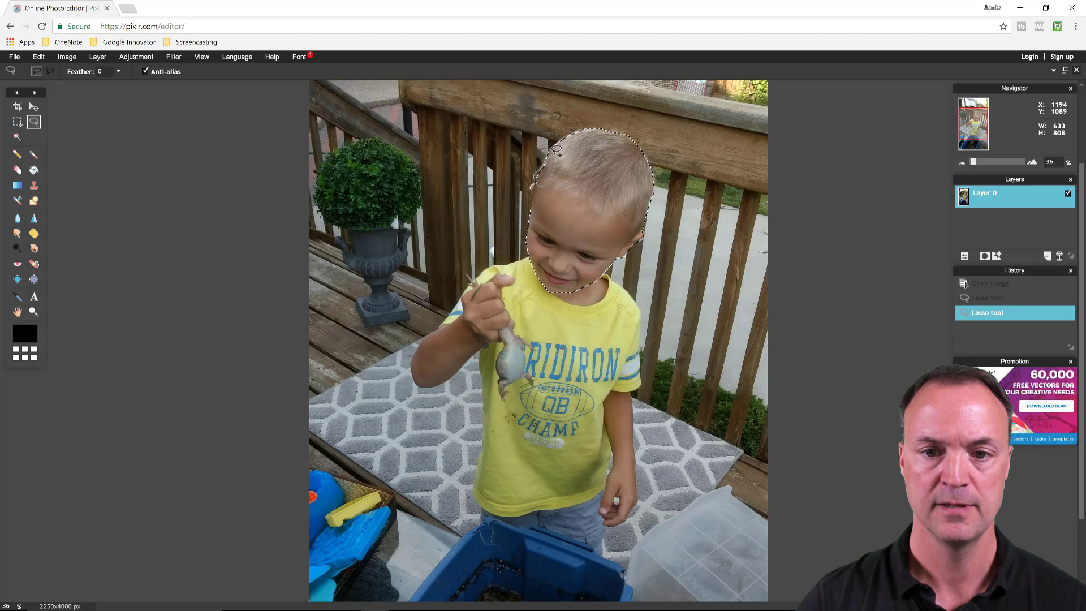
pyautogui.moveTo(553, 152); pyautogui.dragTo(557, 146)
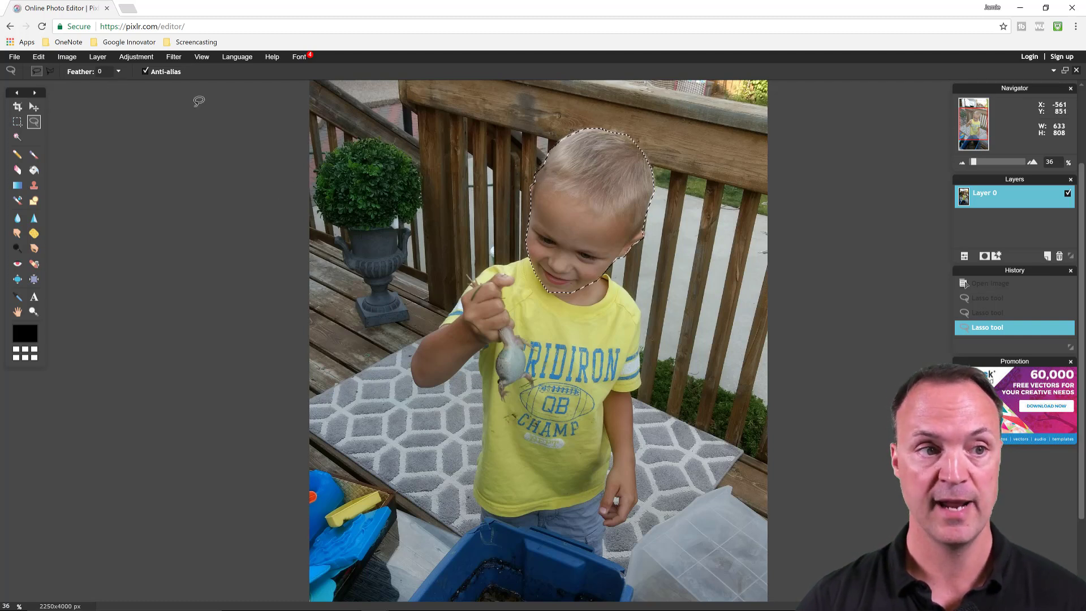
# Step: Invert the head selection and delete the background, leaving the head on transparency
pyautogui.click(41, 57)
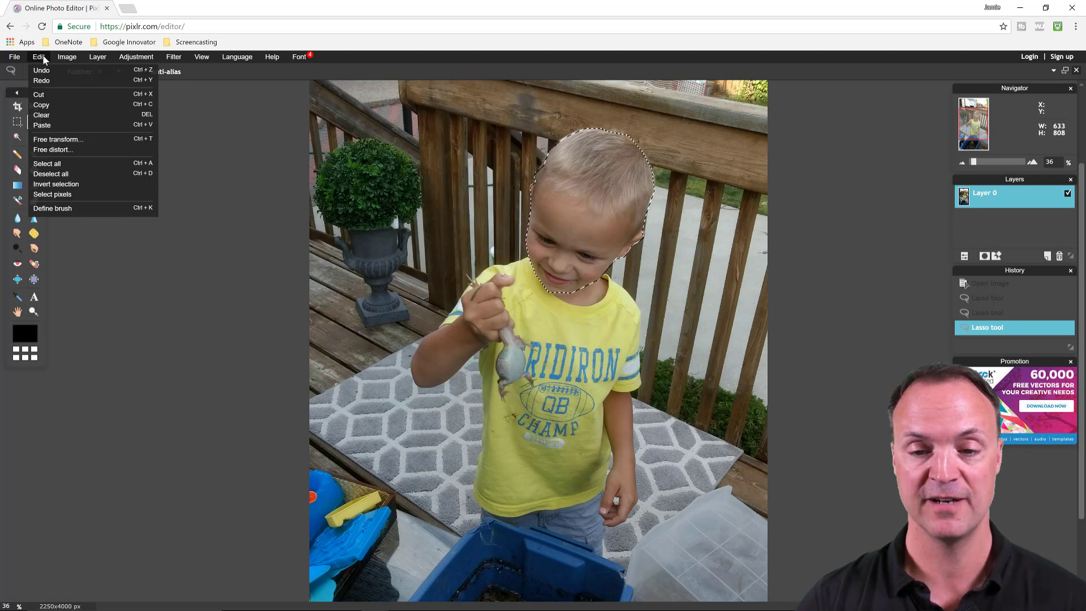
pyautogui.click(67, 56)
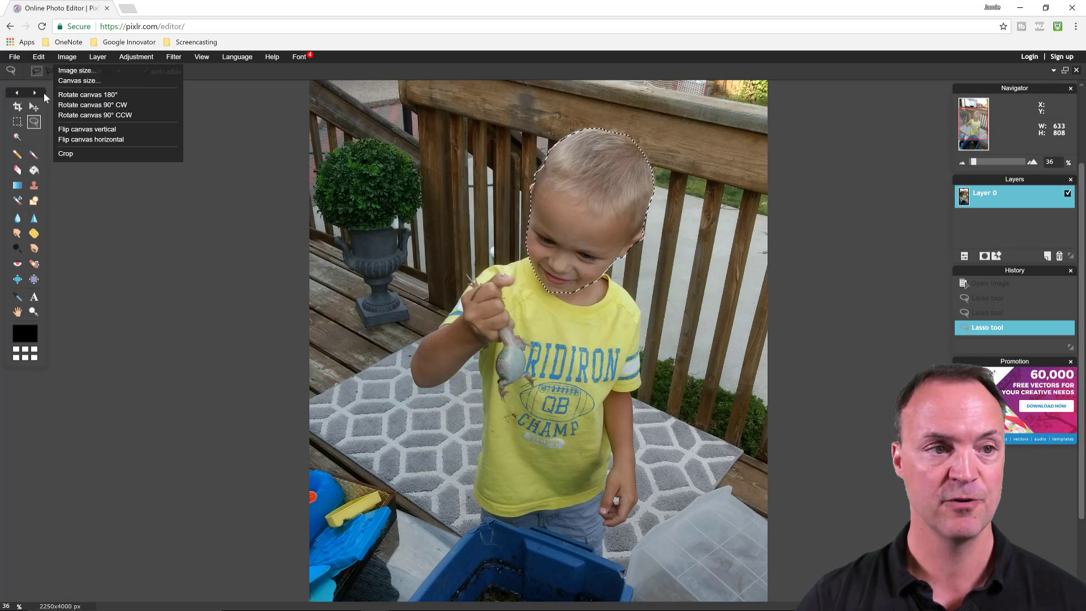
pyautogui.moveTo(42, 56)
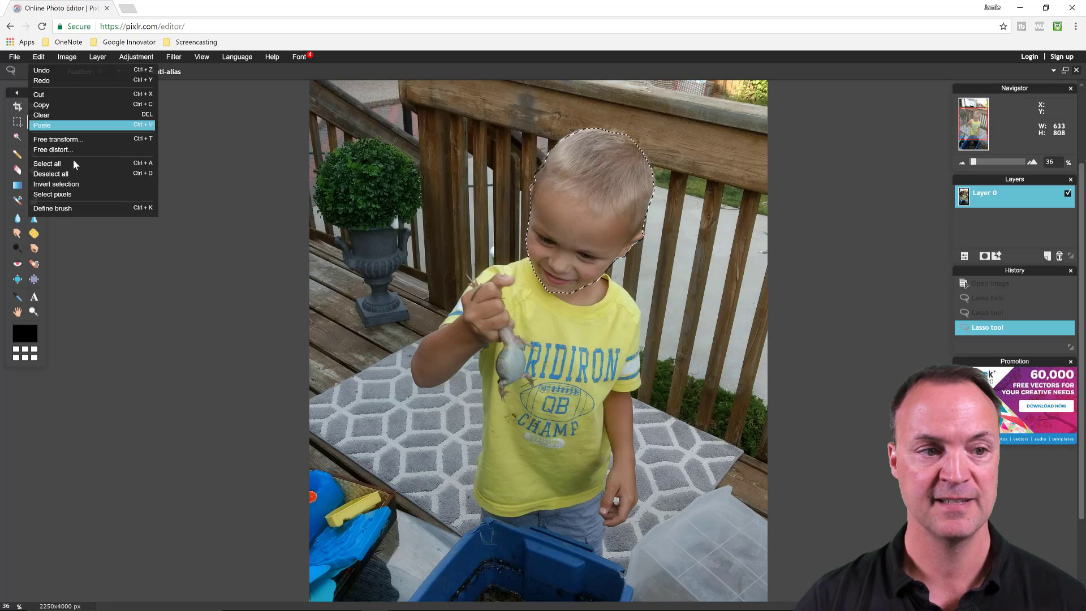
pyautogui.click(81, 187)
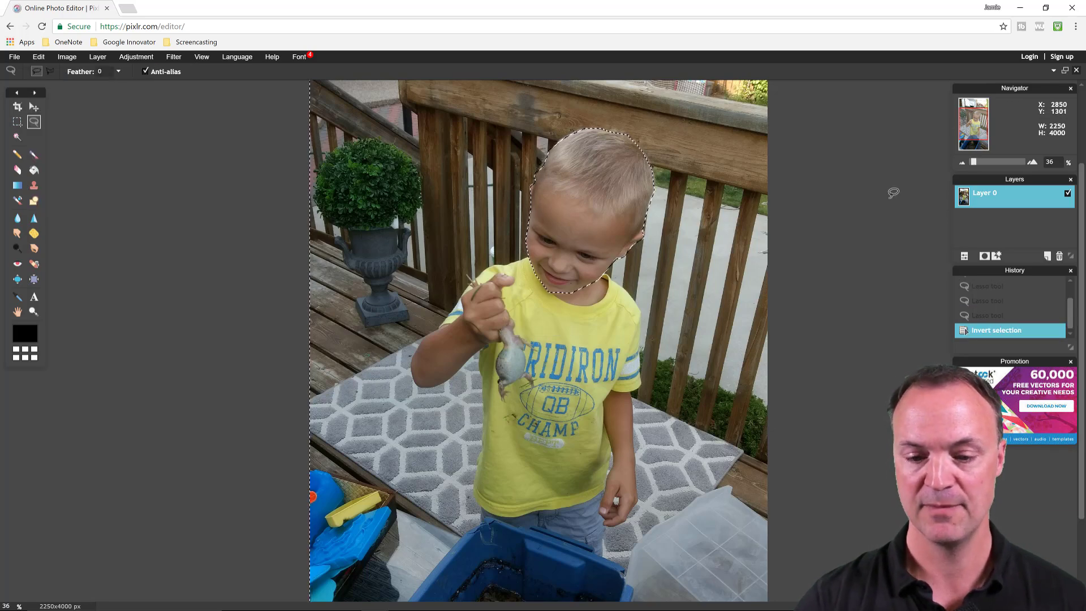
pyautogui.press('Delete')
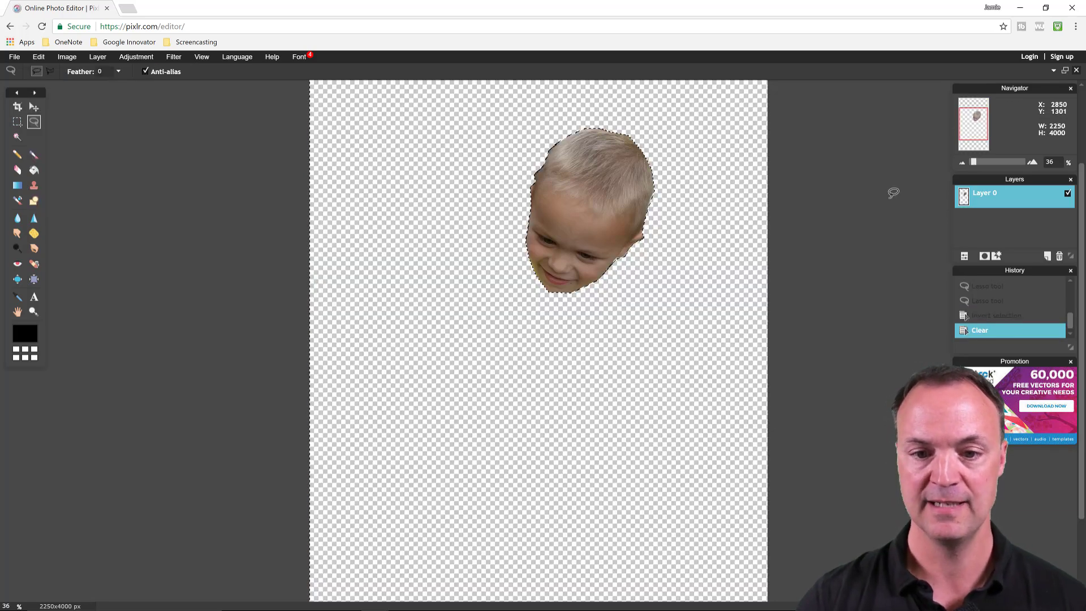
# Step: Crop the canvas to a 936x1178 px rectangle around the cut-out head
pyautogui.click(17, 106)
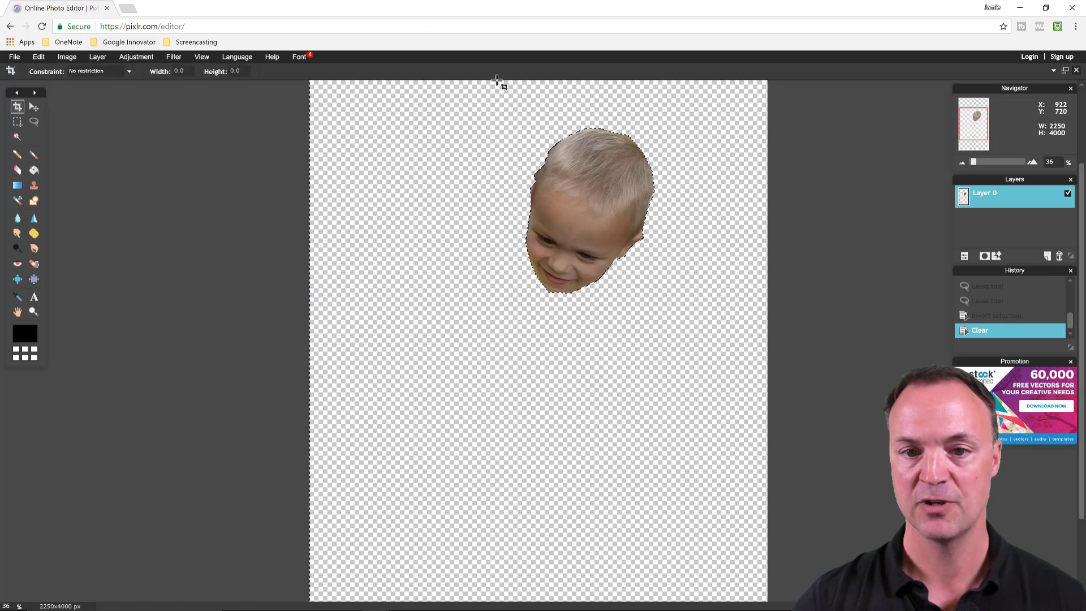
pyautogui.moveTo(497, 80)
pyautogui.mouseDown()
pyautogui.moveTo(507, 129)
pyautogui.moveTo(577, 244)
pyautogui.moveTo(667, 288)
pyautogui.moveTo(687, 320)
pyautogui.mouseUp()
pyautogui.press('Return')
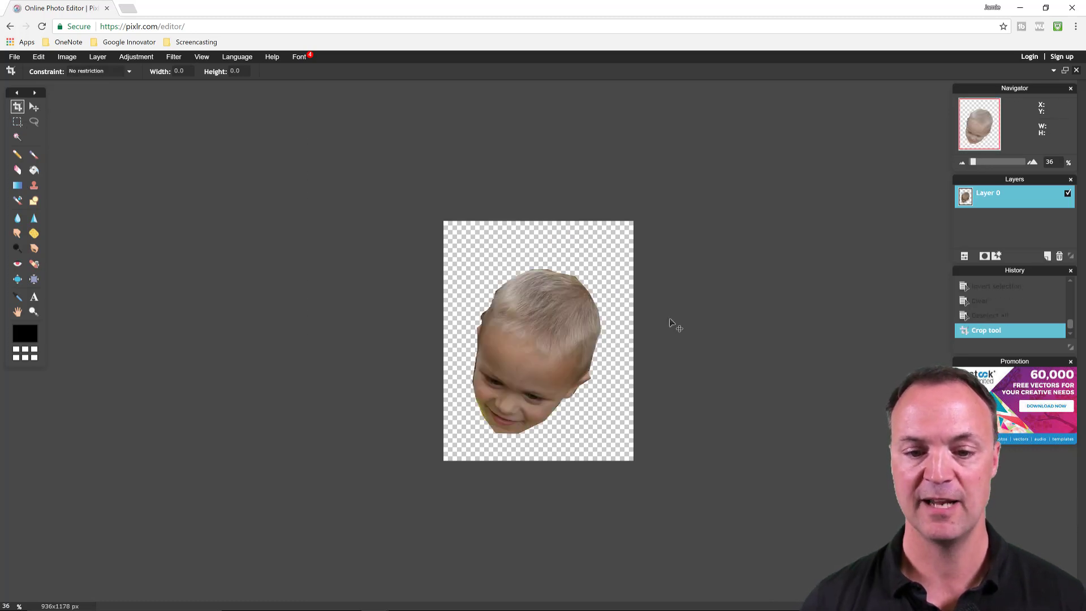